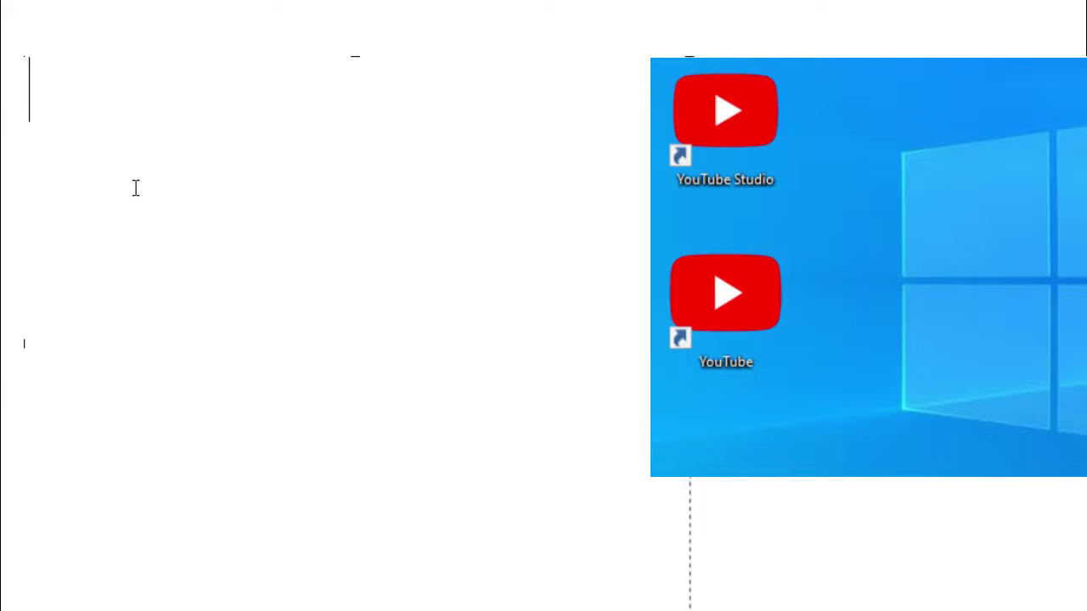
Type the intro 'Step by step video on how to download youtube and YouTube studio on desktop and use like any other app', fixing the stray letter
{"action": "type", "text": "Step by step"}
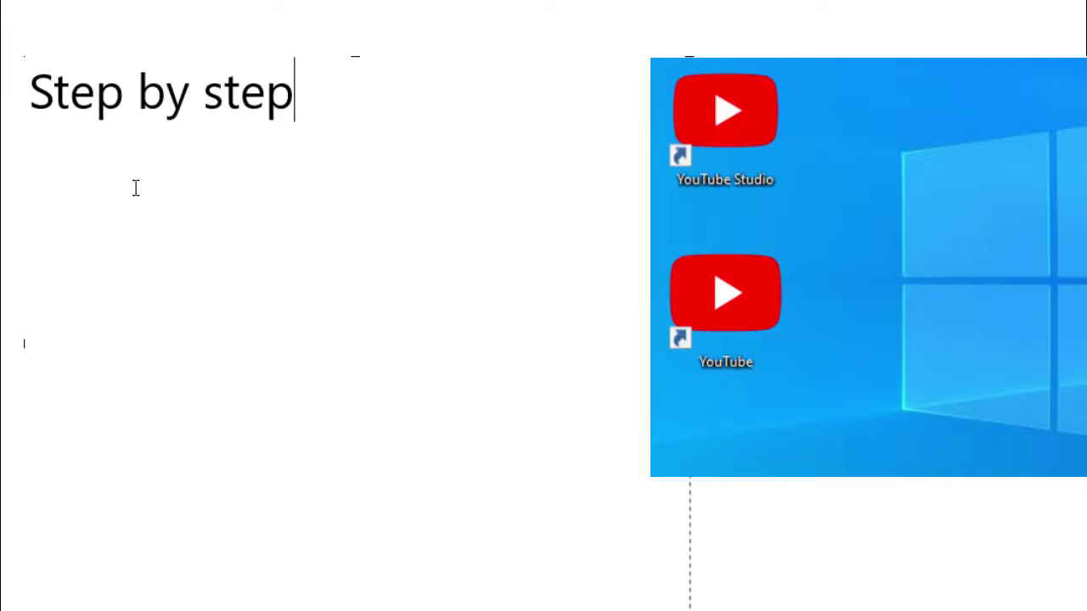
{"action": "type", "text": " video"}
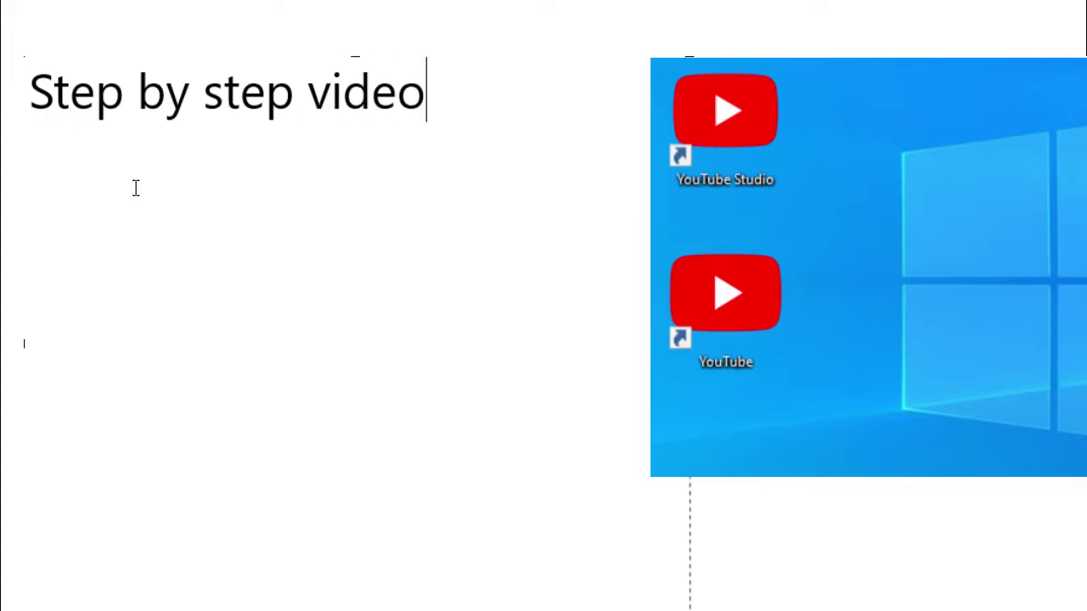
{"action": "type", "text": "on h"}
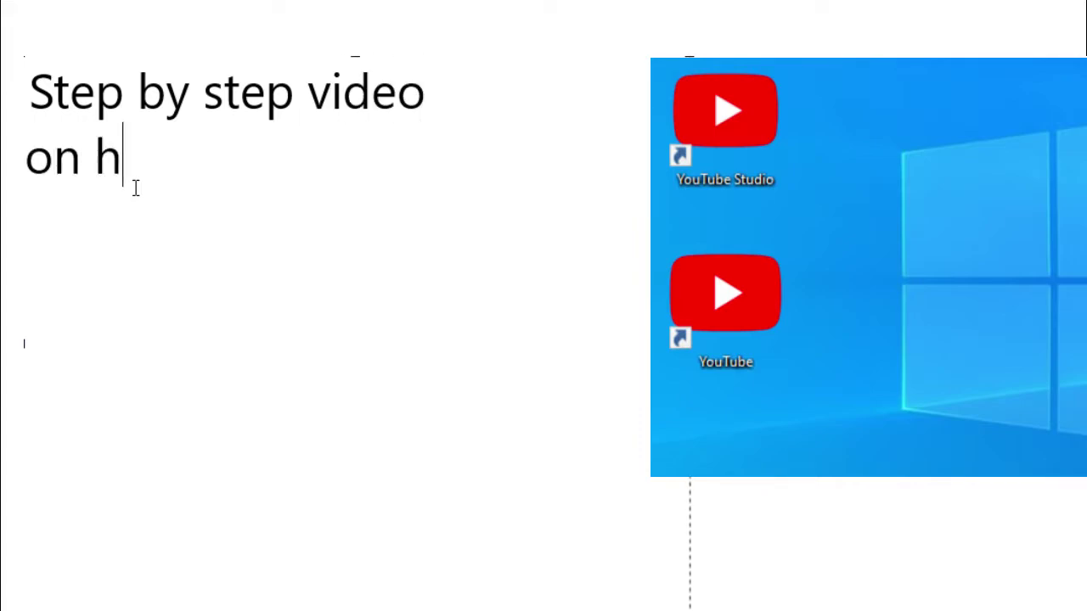
{"action": "type", "text": "ow to down"}
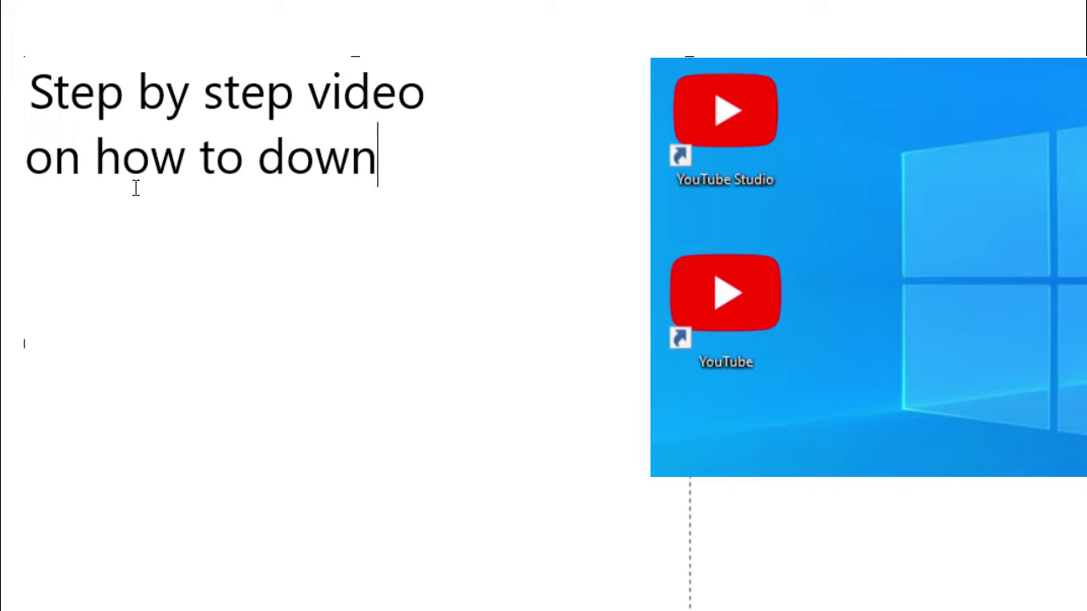
{"action": "type", "text": "load"}
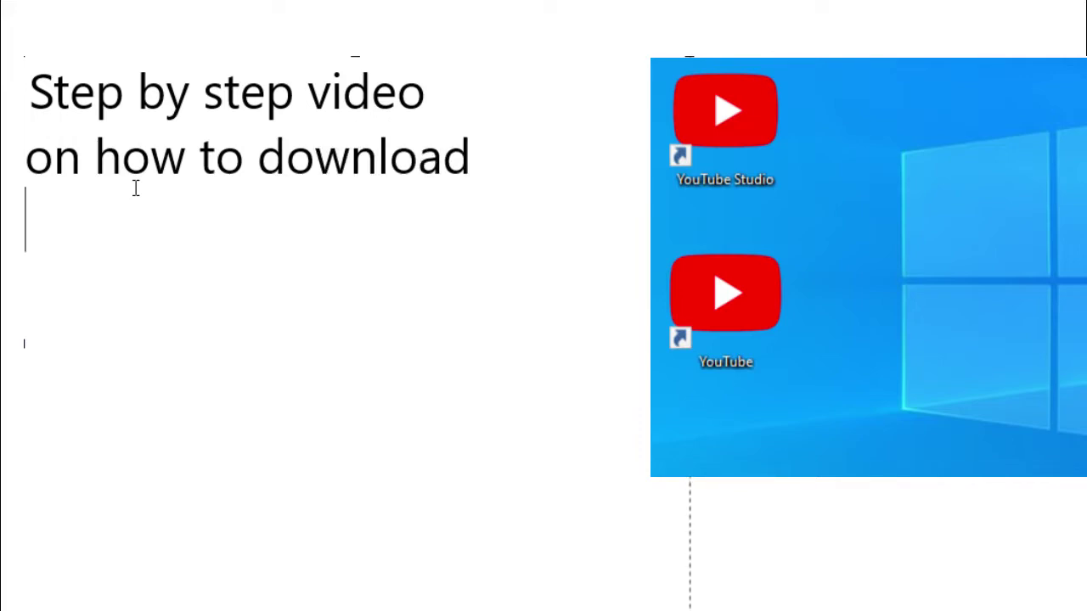
{"action": "type", "text": "you a"}
{"action": "key", "text": "BackSpace"}
{"action": "type", "text": "tube"}
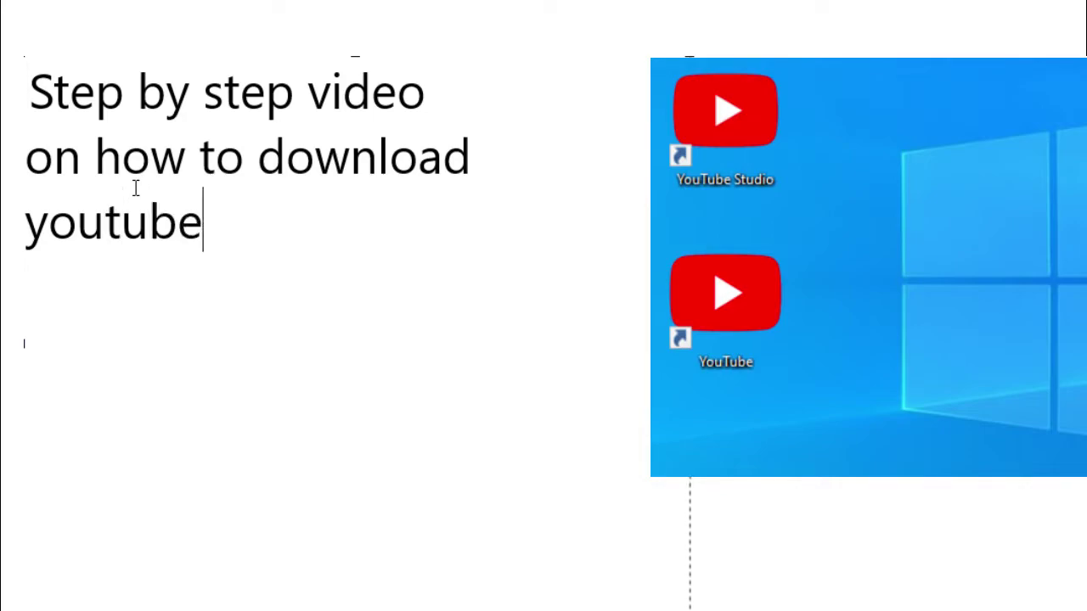
{"action": "type", "text": " and "}
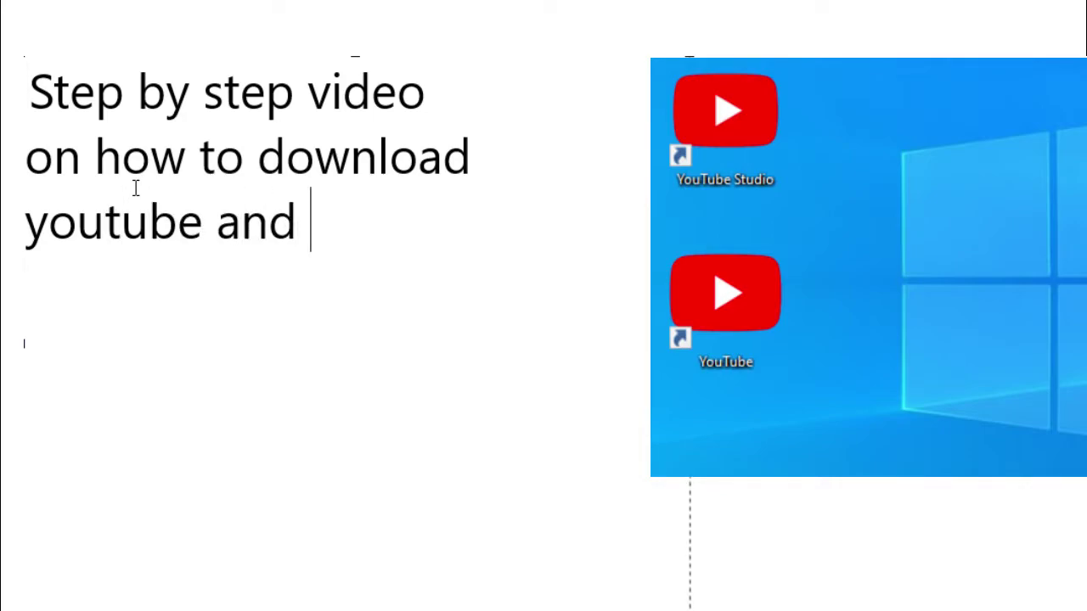
{"action": "type", "text": "YouTube st"}
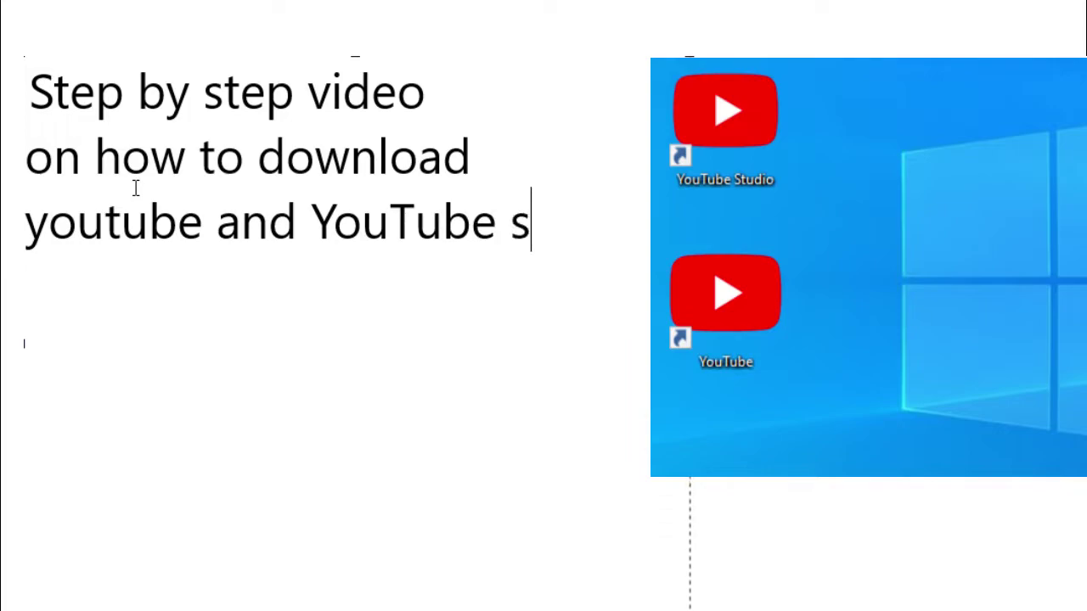
{"action": "type", "text": "udio"}
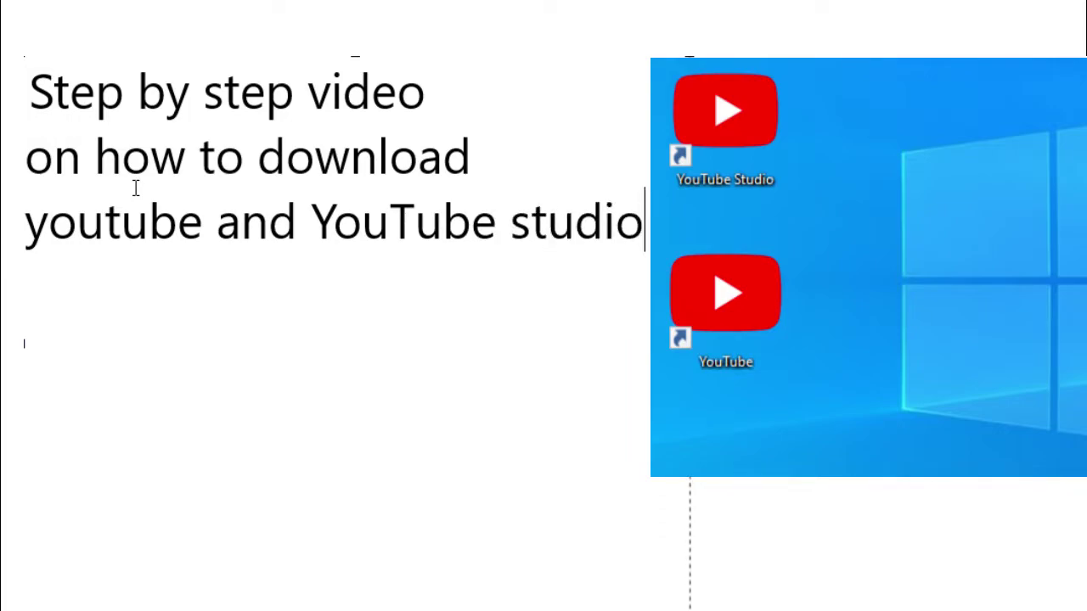
{"action": "type", "text": " on desktop"}
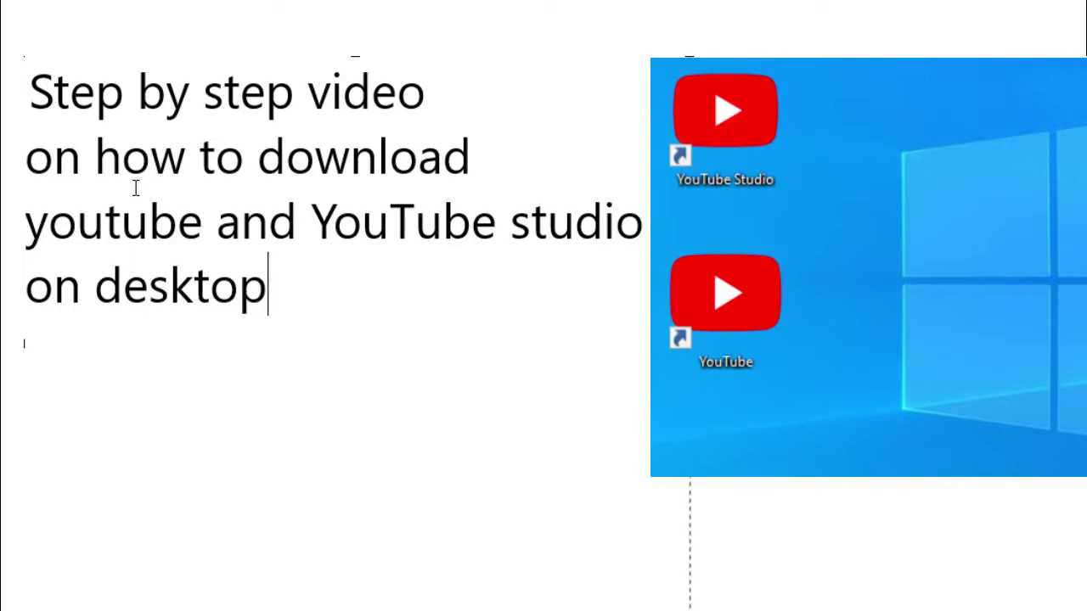
{"action": "type", "text": " and "}
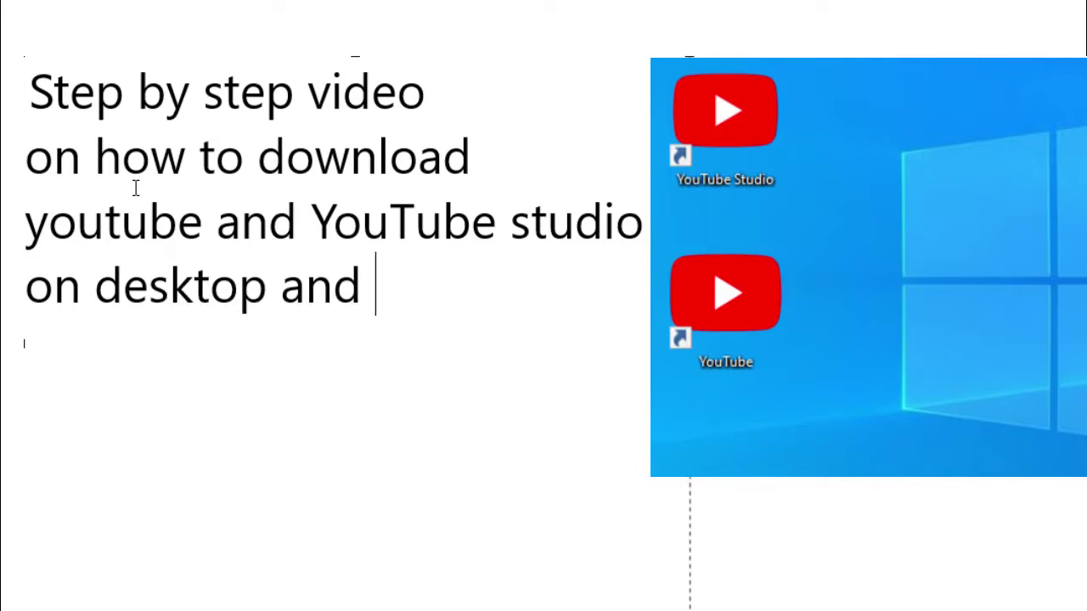
{"action": "type", "text": "use"}
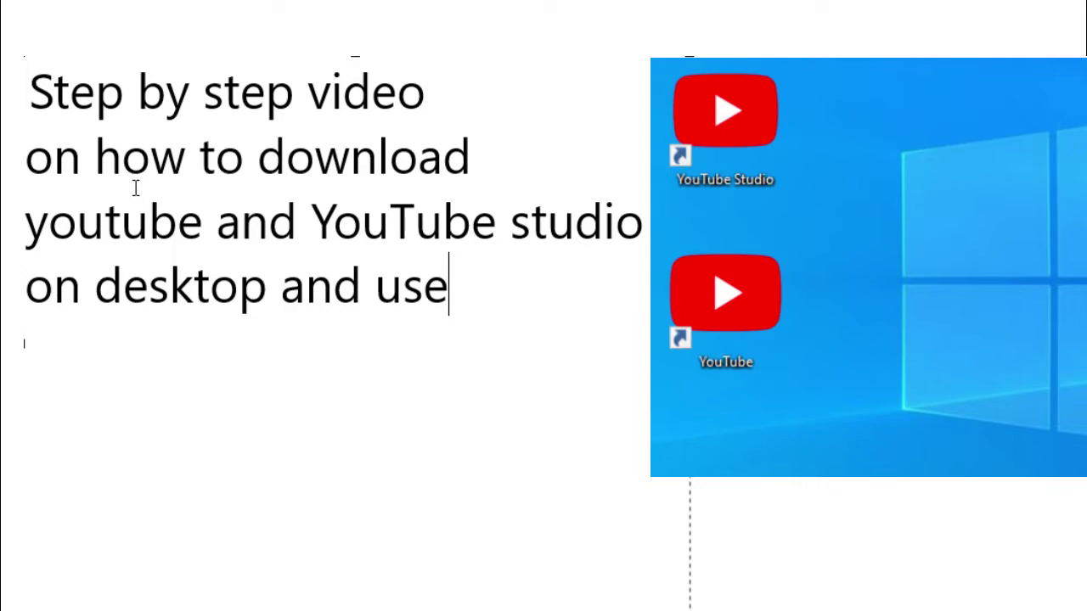
{"action": "type", "text": " like any "}
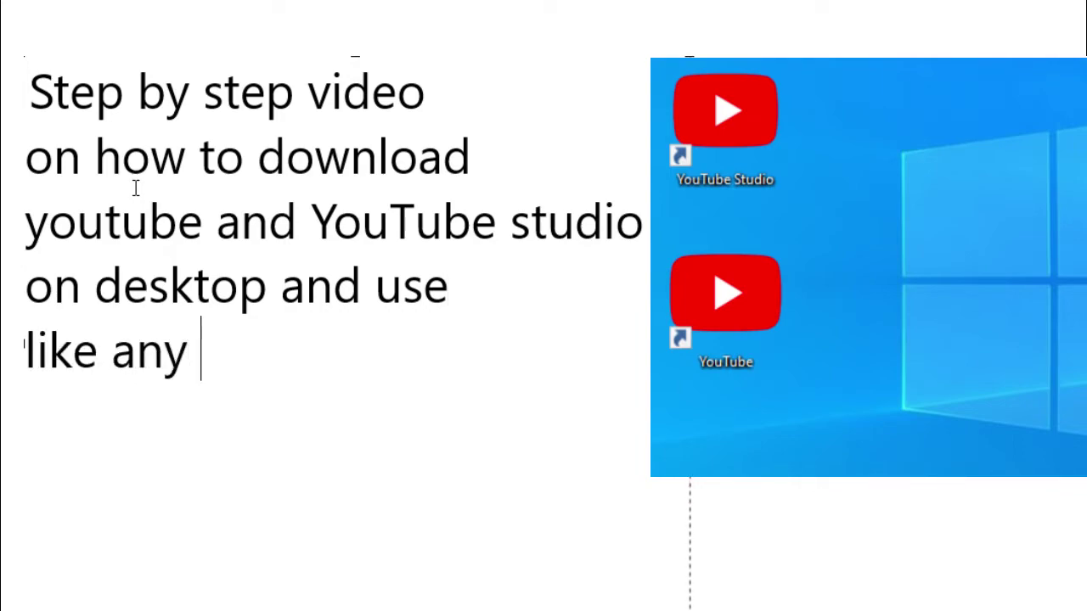
{"action": "type", "text": "other app"}
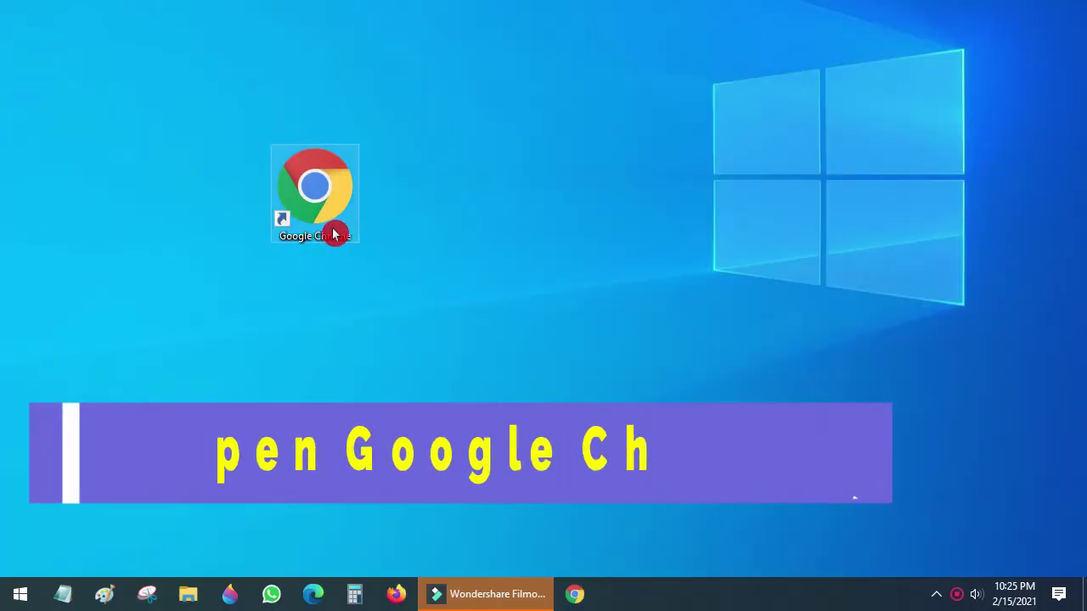
Launch Chrome from the desktop and load youtube.com via the address bar autocomplete
{"action": "double_click", "coordinate": [336, 227]}
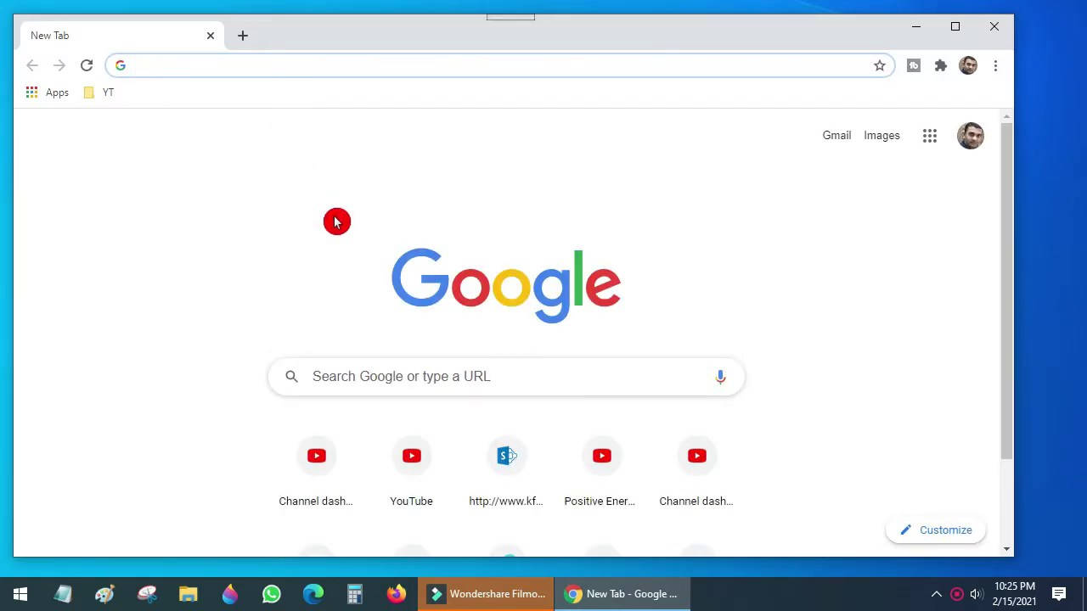
{"action": "left_click", "coordinate": [361, 68]}
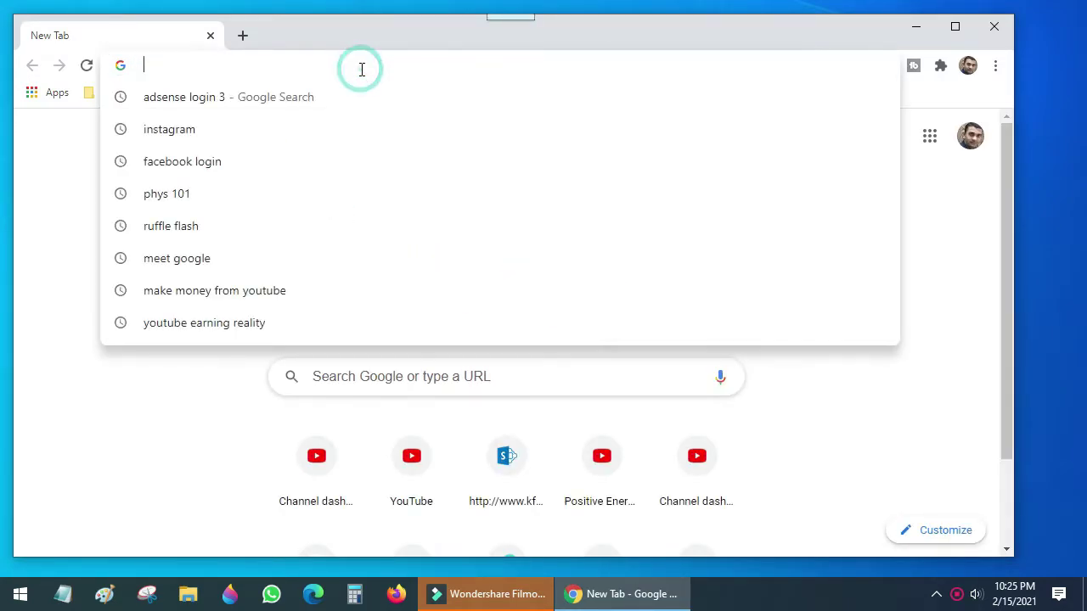
{"action": "left_click", "coordinate": [405, 81]}
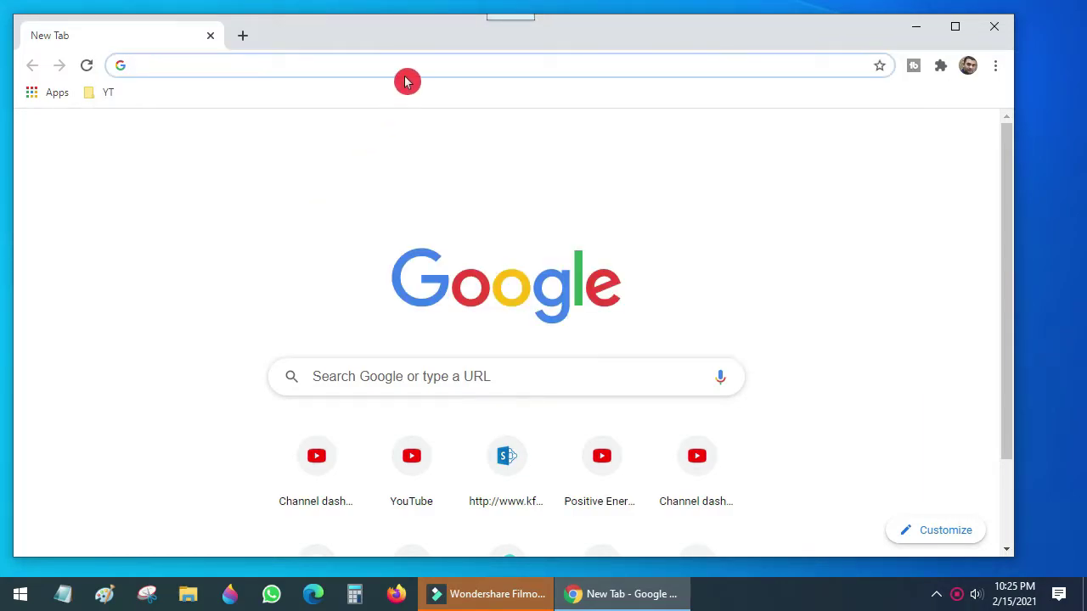
{"action": "left_click", "coordinate": [405, 69]}
{"action": "type", "text": "youtube.com"}
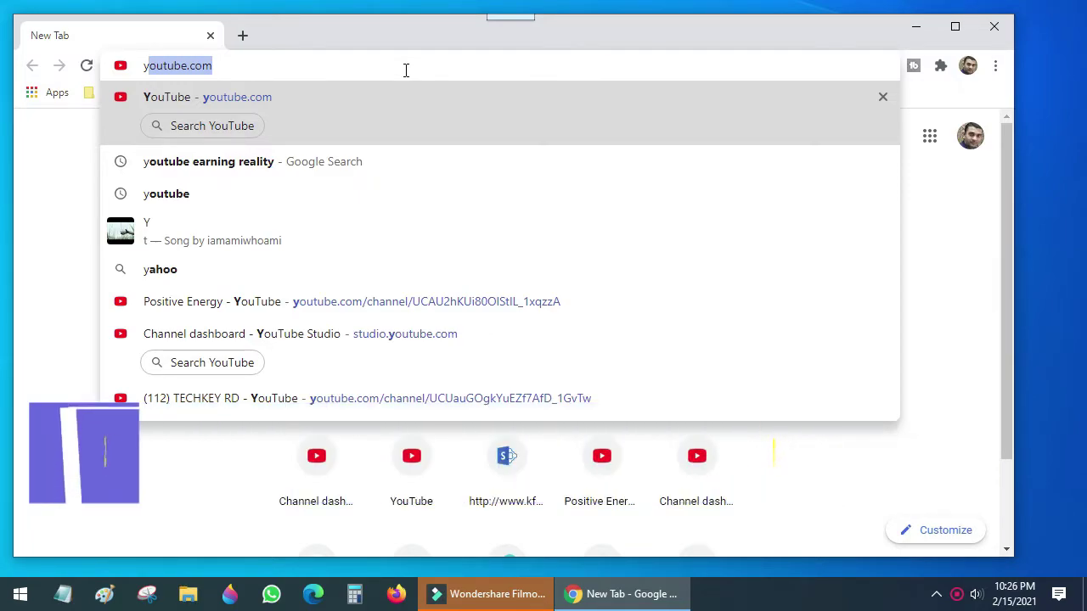
{"action": "key", "text": "Return"}
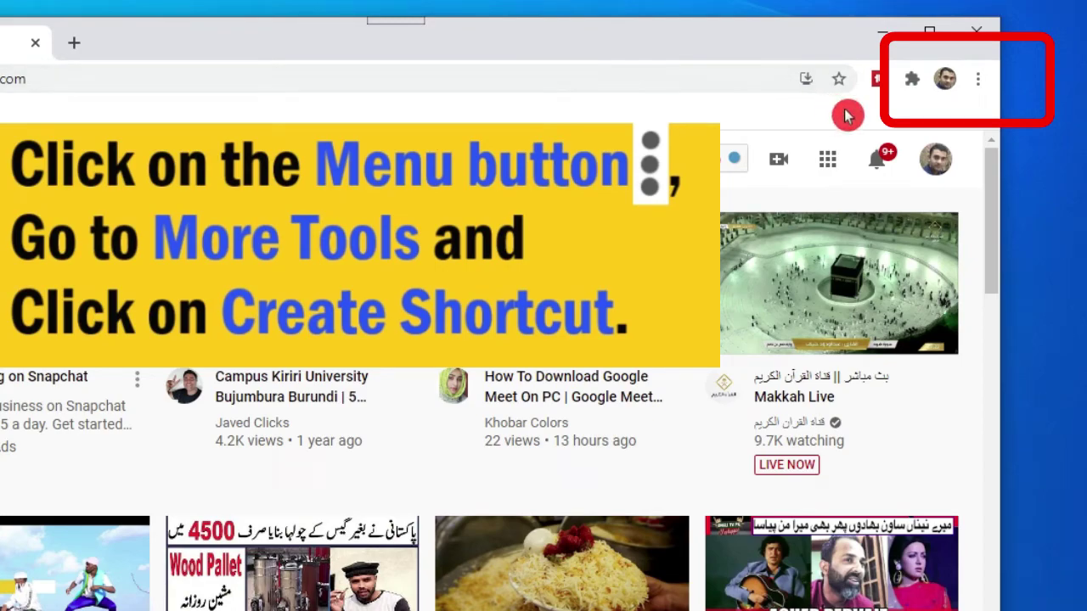
Choose More tools > Create shortcut… from Chrome's menu for the YouTube page
{"action": "left_click", "coordinate": [979, 85]}
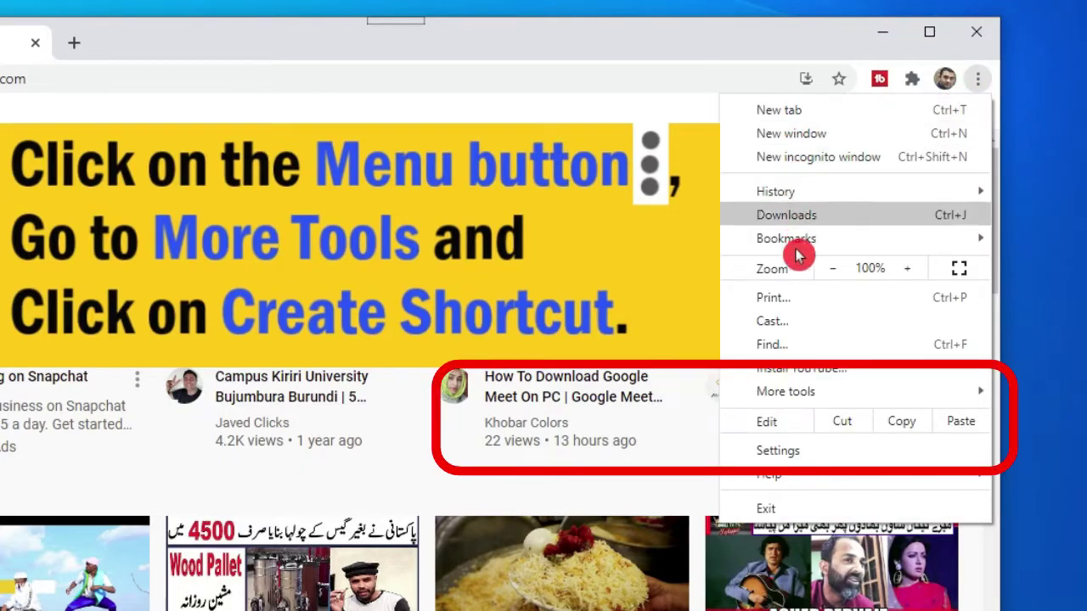
{"action": "mouse_move", "coordinate": [798, 396]}
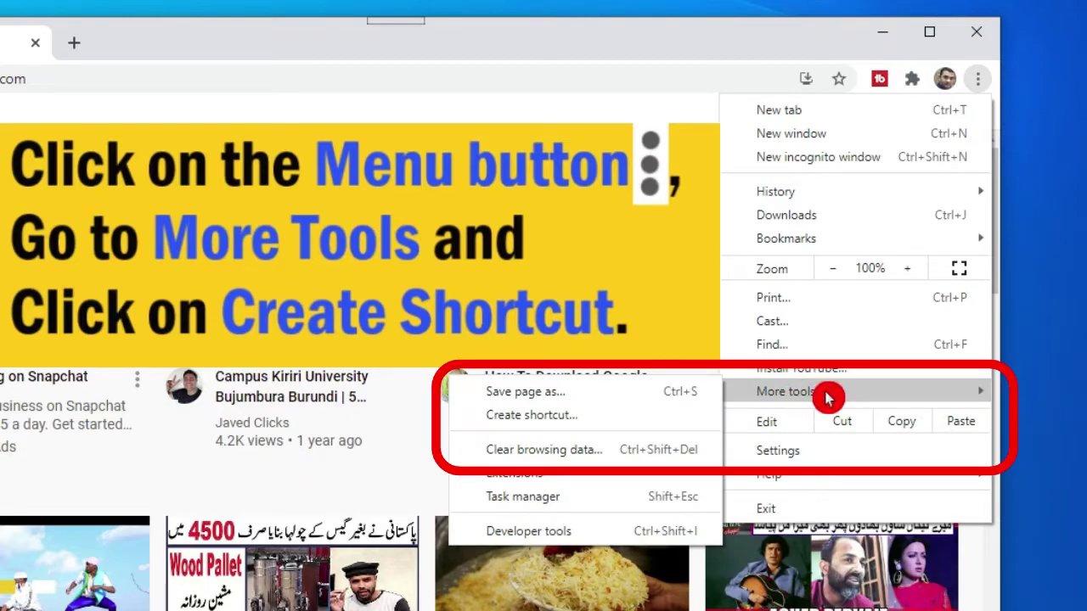
{"action": "left_click", "coordinate": [655, 422]}
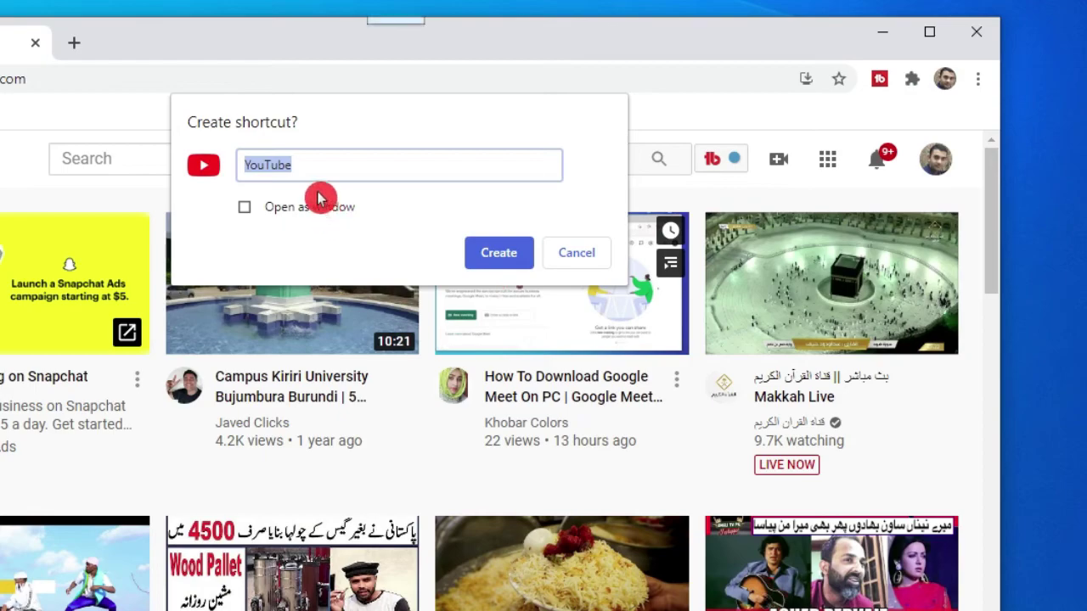
Create the 'YouTube' shortcut with 'Open as window' ticked
{"action": "left_click", "coordinate": [308, 162]}
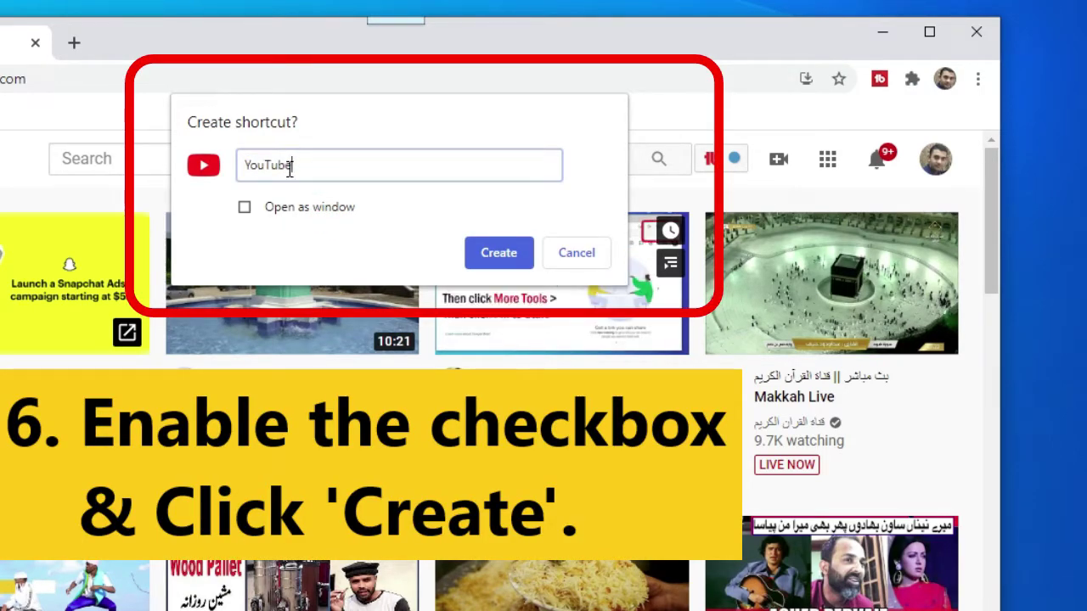
{"action": "left_click", "coordinate": [246, 209]}
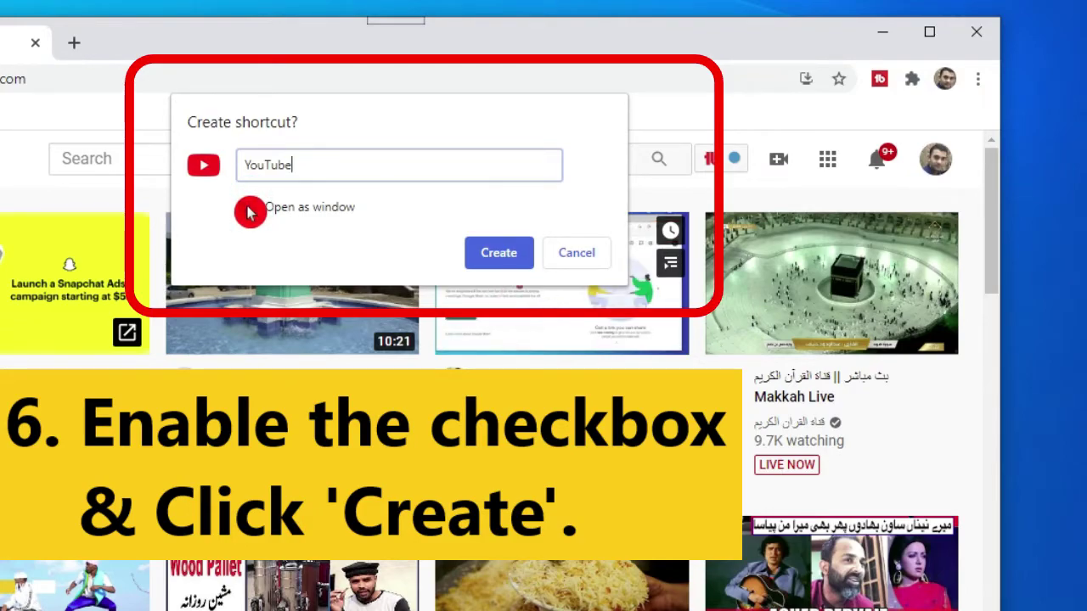
{"action": "left_click", "coordinate": [247, 209]}
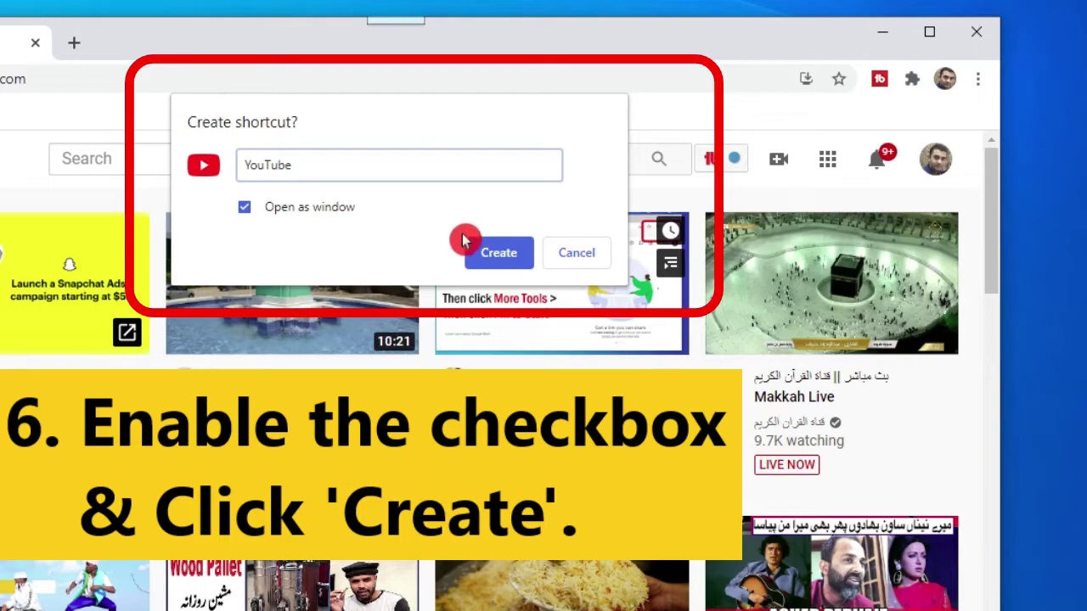
{"action": "left_click", "coordinate": [508, 255]}
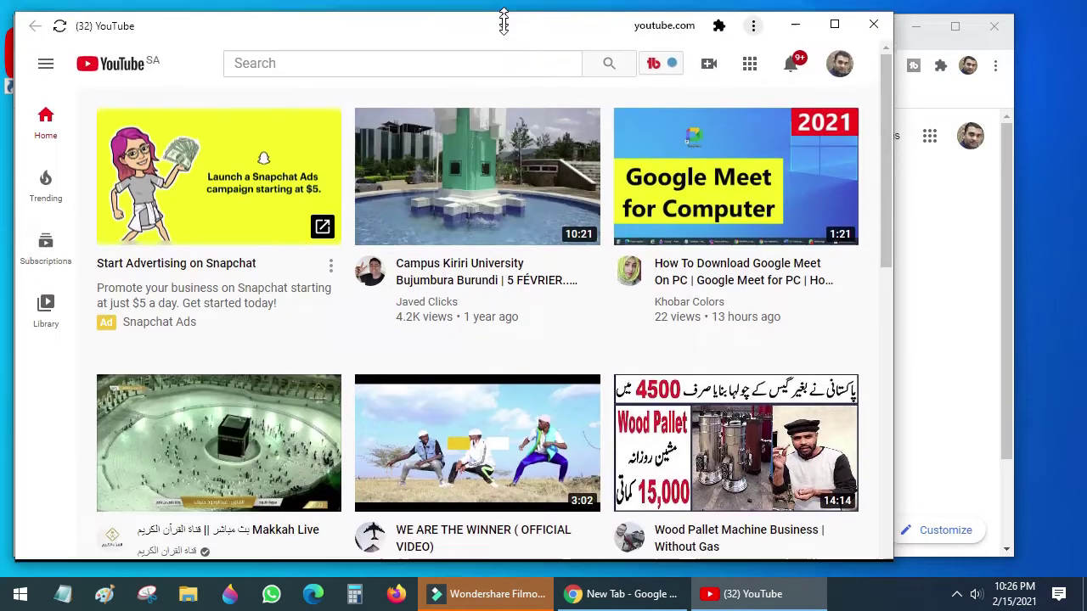
Close the YouTube app window and the Chrome browser window
{"action": "left_click_drag", "start_coordinate": [502, 20], "coordinate": [502, 48]}
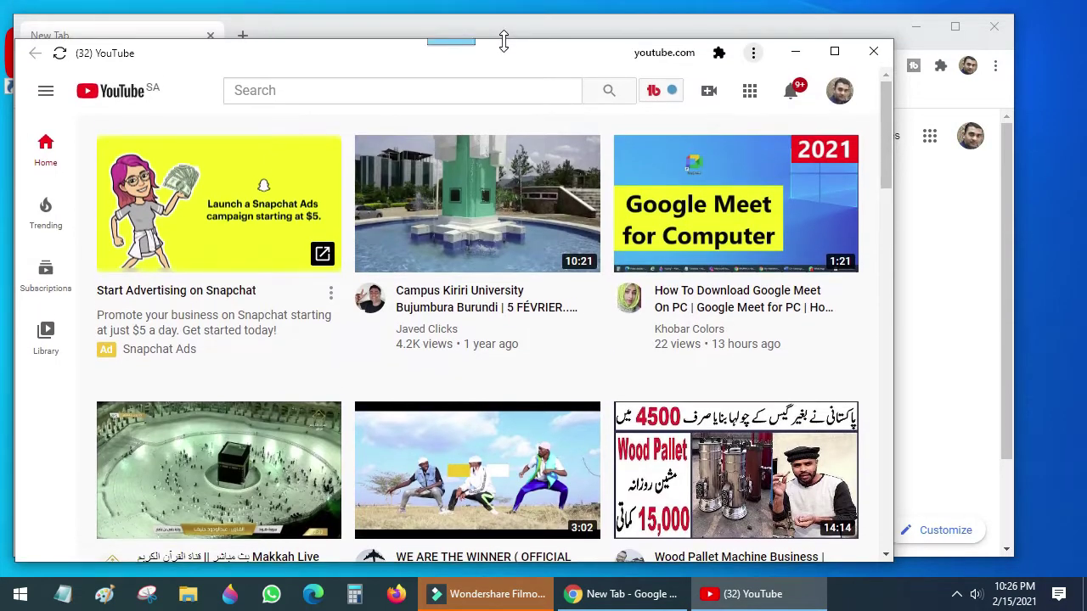
{"action": "left_click", "coordinate": [871, 53]}
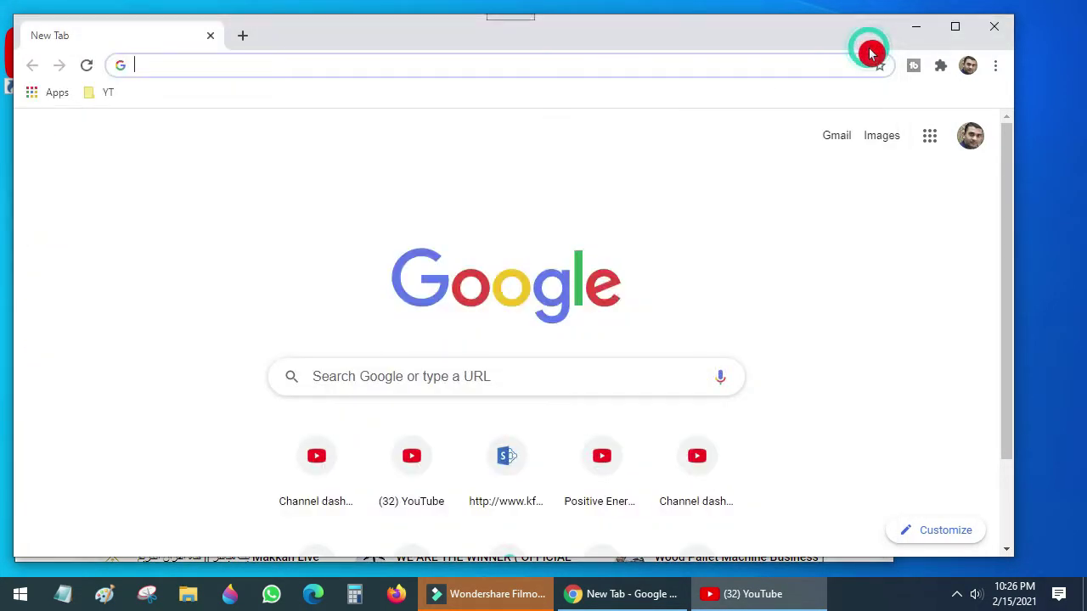
{"action": "left_click", "coordinate": [996, 34]}
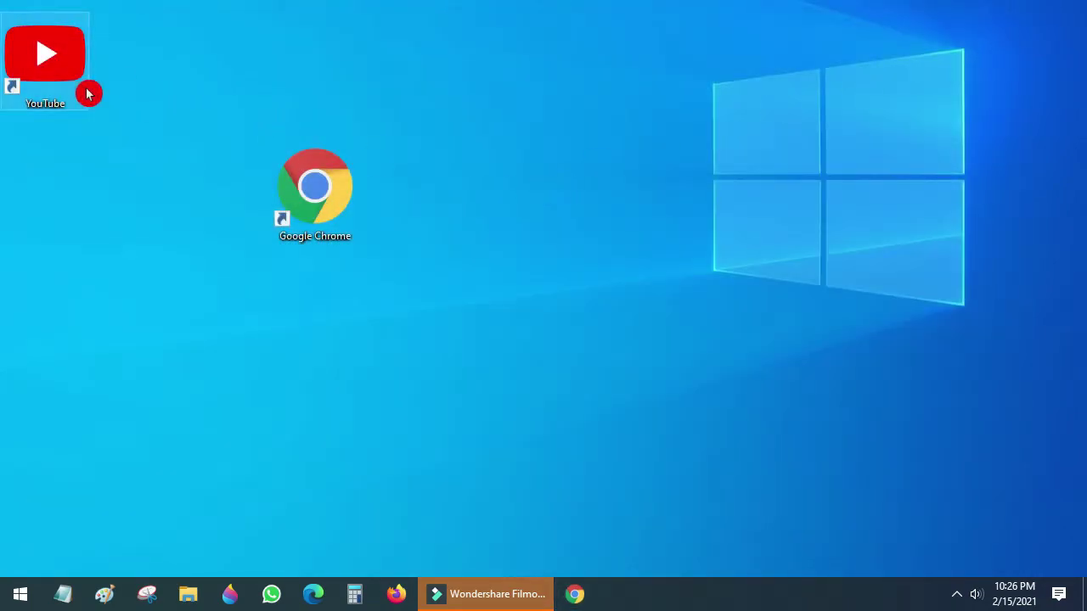
Move the YouTube icon beside Chrome, test that it opens in its own window, then reopen Chrome
{"action": "left_click_drag", "start_coordinate": [62, 68], "coordinate": [132, 186]}
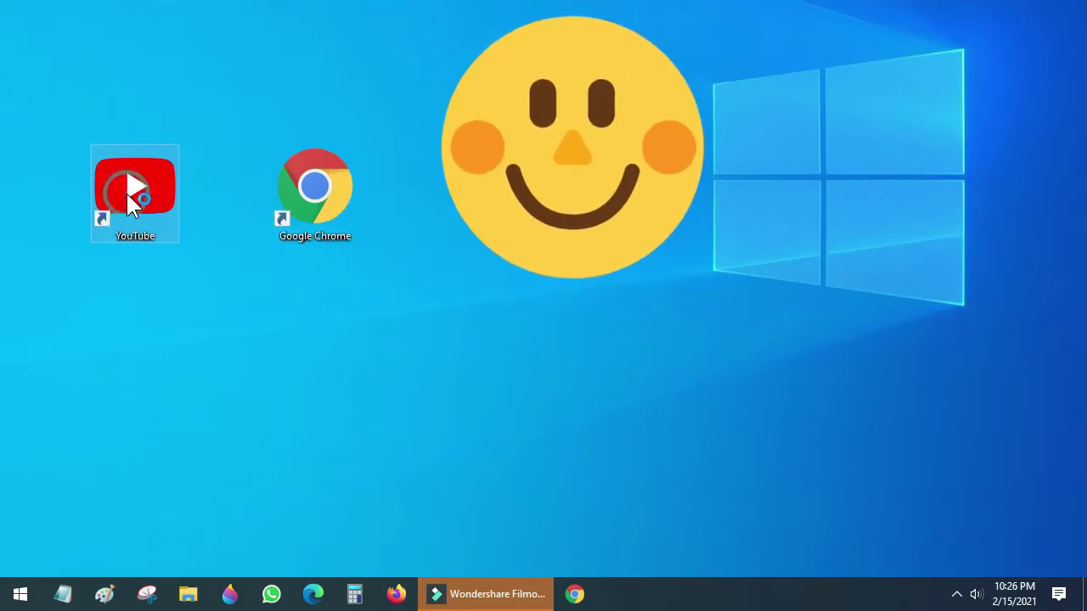
{"action": "double_click", "coordinate": [129, 200]}
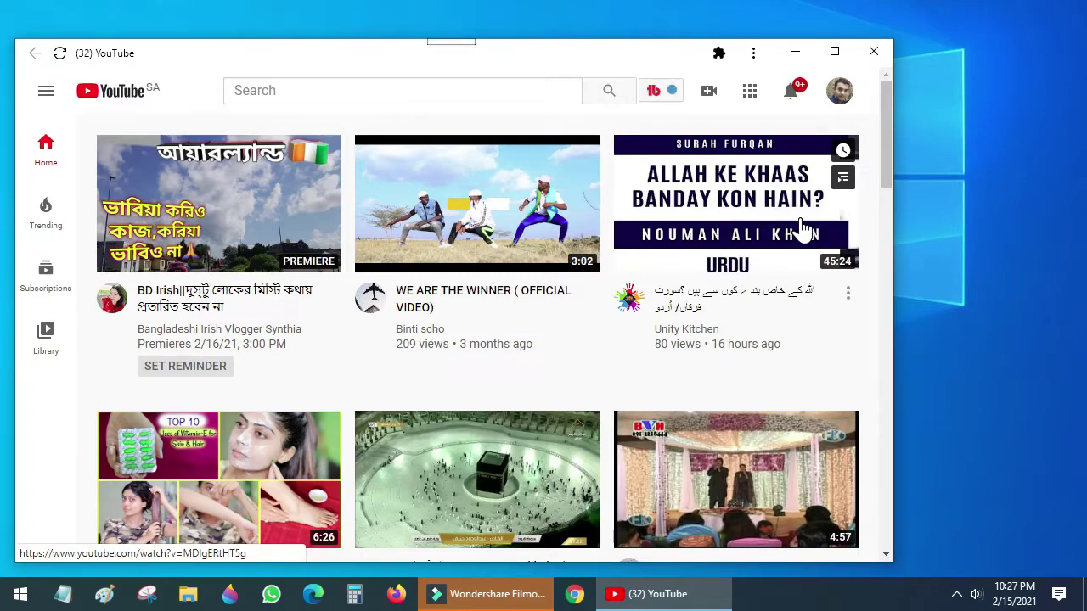
{"action": "left_click", "coordinate": [871, 58]}
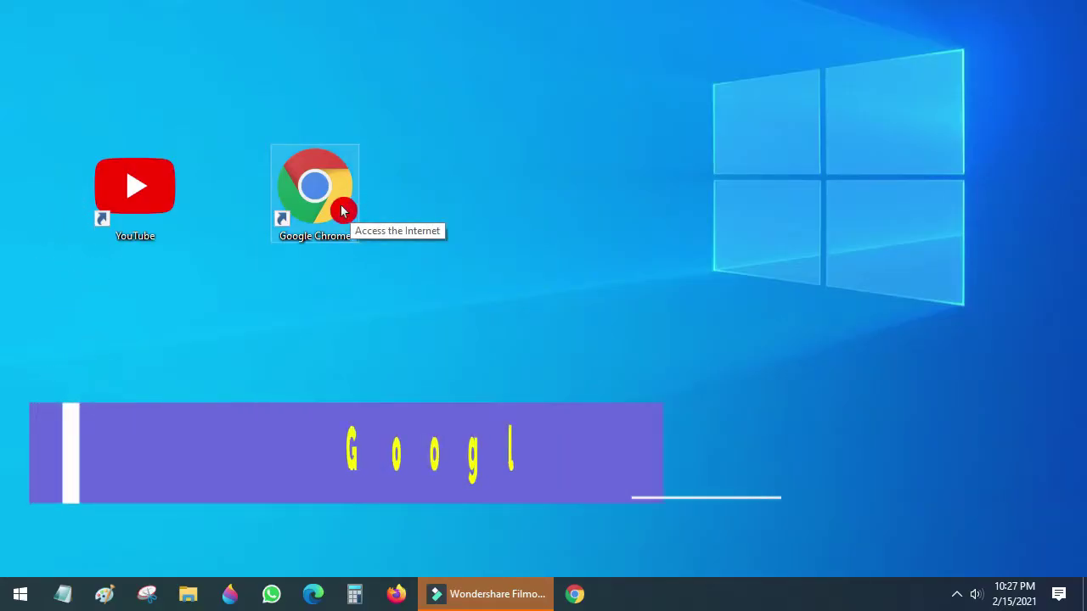
{"action": "double_click", "coordinate": [341, 217]}
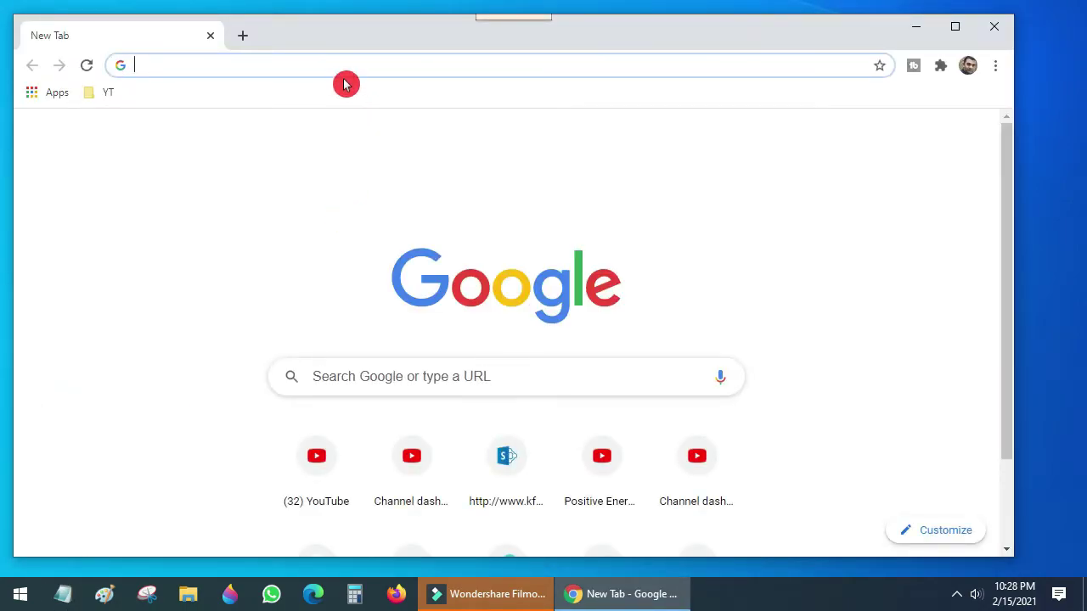
Load youtube.com and switch to YouTube Studio from the profile avatar menu
{"action": "type", "text": "y"}
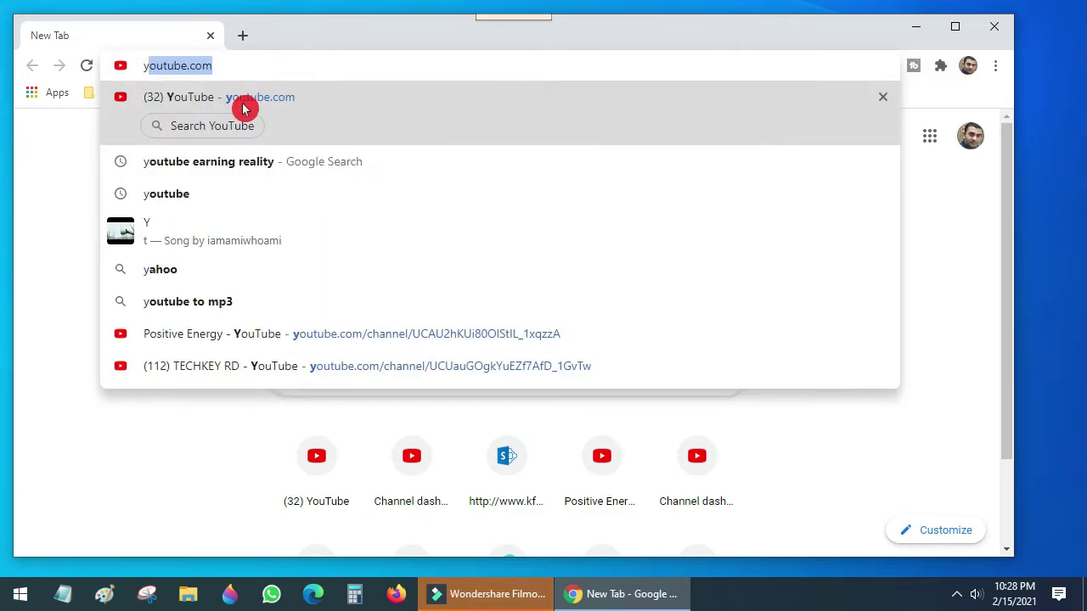
{"action": "left_click", "coordinate": [245, 107]}
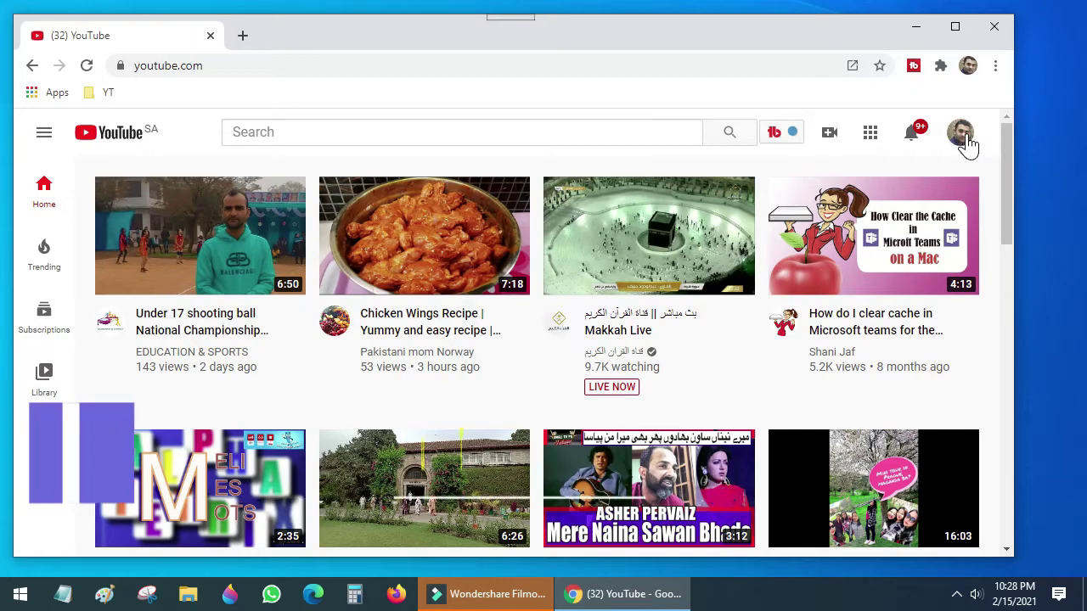
{"action": "left_click", "coordinate": [967, 138]}
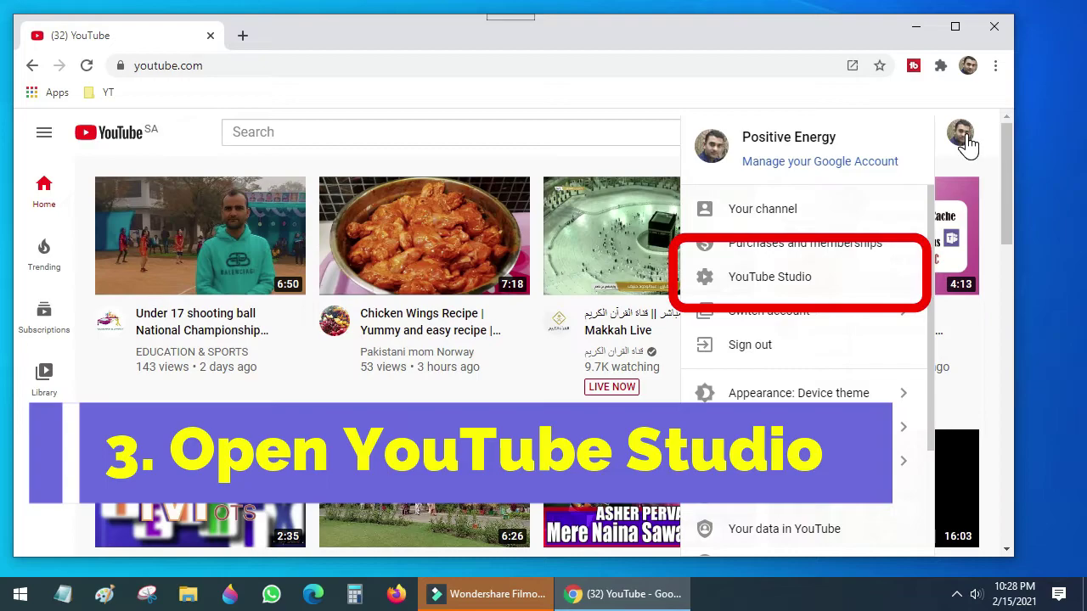
{"action": "left_click", "coordinate": [781, 286]}
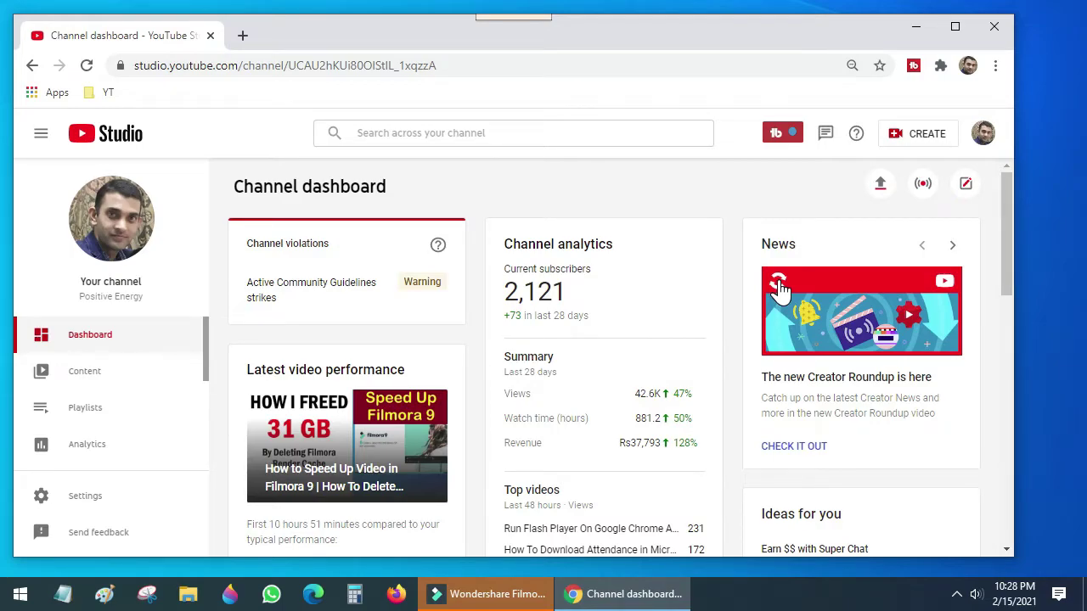
Choose More tools > Create shortcut… from Chrome's menu for the Studio dashboard
{"action": "left_click", "coordinate": [996, 67]}
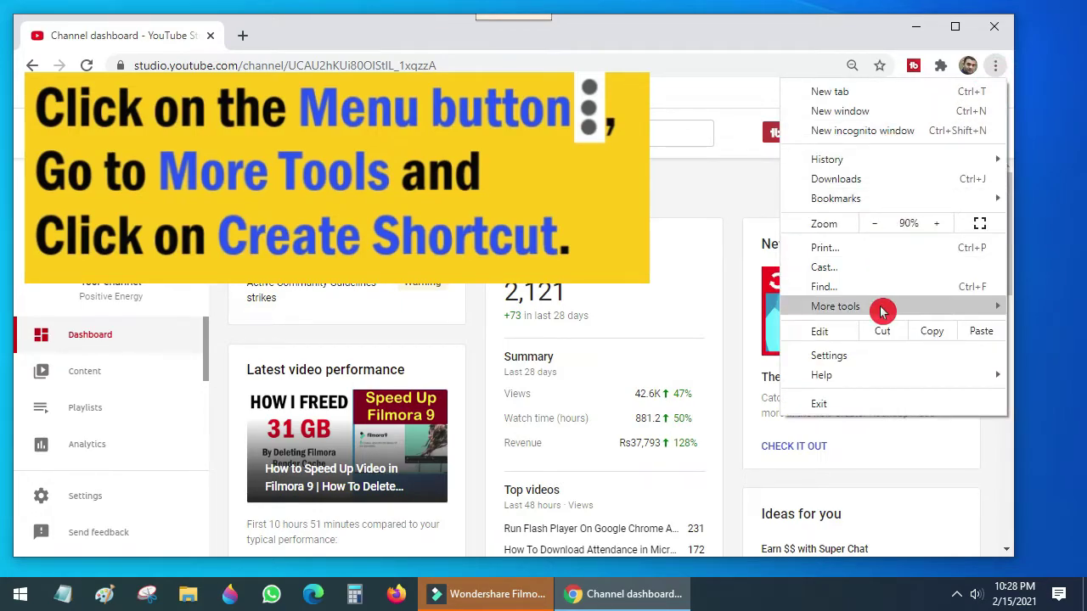
{"action": "mouse_move", "coordinate": [881, 311]}
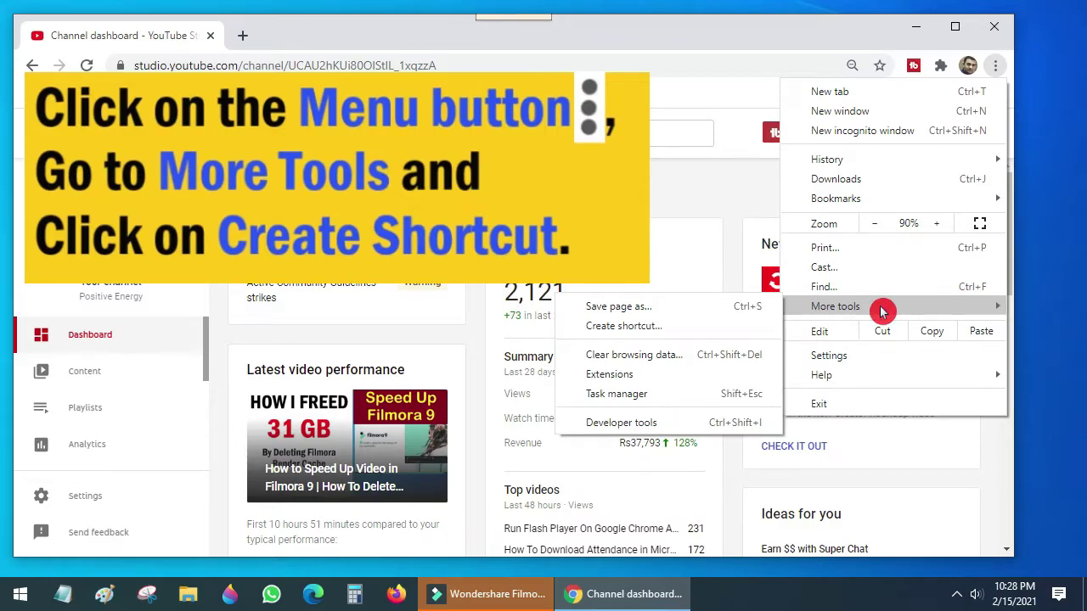
{"action": "left_click", "coordinate": [685, 333]}
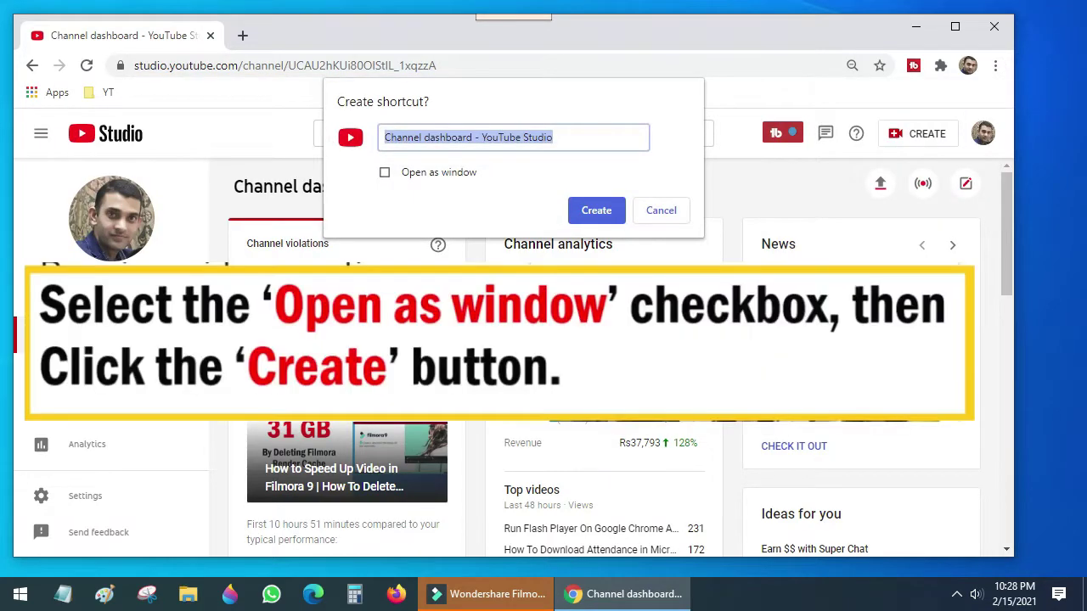
Trim the name to 'YouTube Studio', tick 'Open as window', and create the shortcut
{"action": "left_click", "coordinate": [483, 137]}
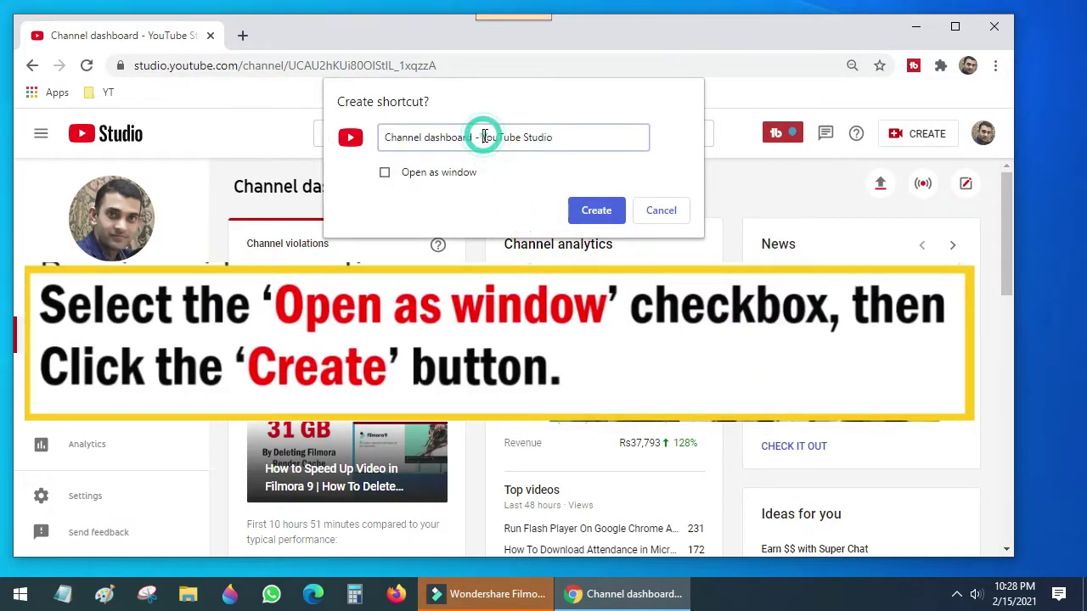
{"action": "left_click_drag", "start_coordinate": [480, 136], "coordinate": [382, 134]}
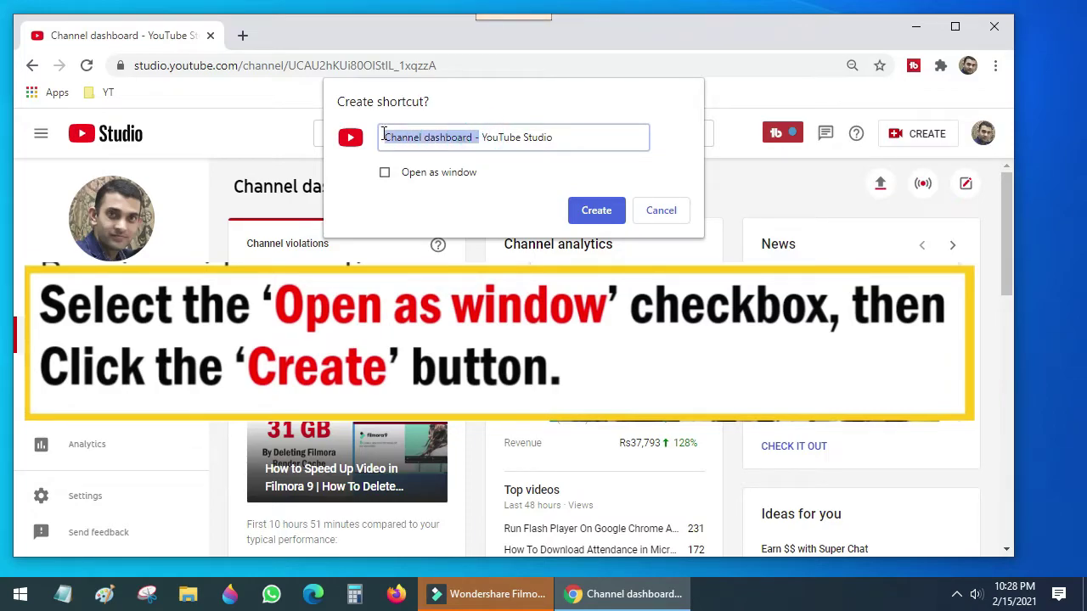
{"action": "key", "text": "BackSpace"}
{"action": "key", "text": "Delete"}
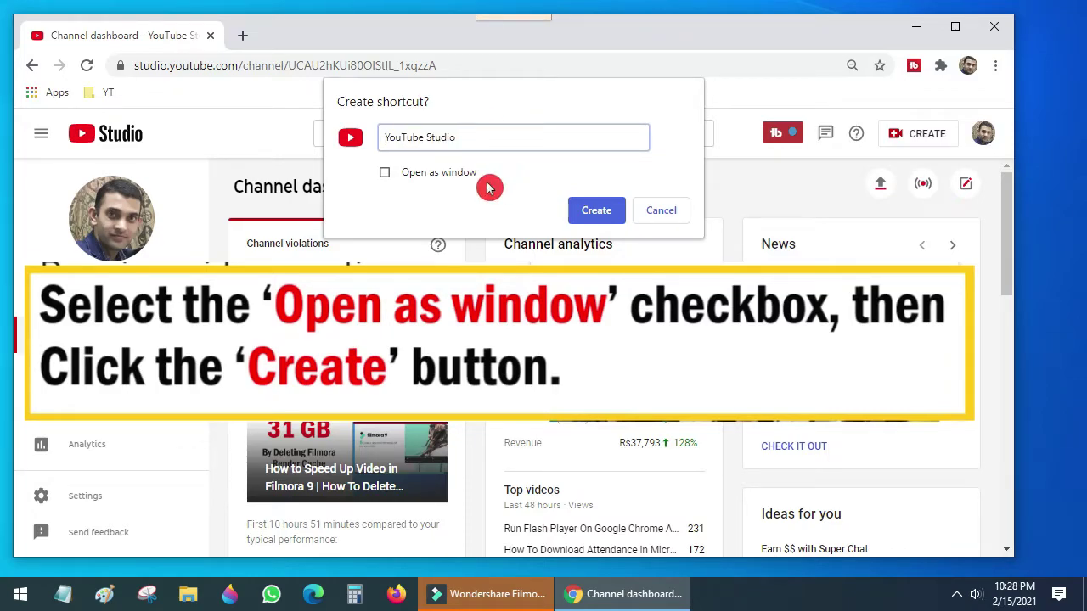
{"action": "left_click", "coordinate": [389, 181]}
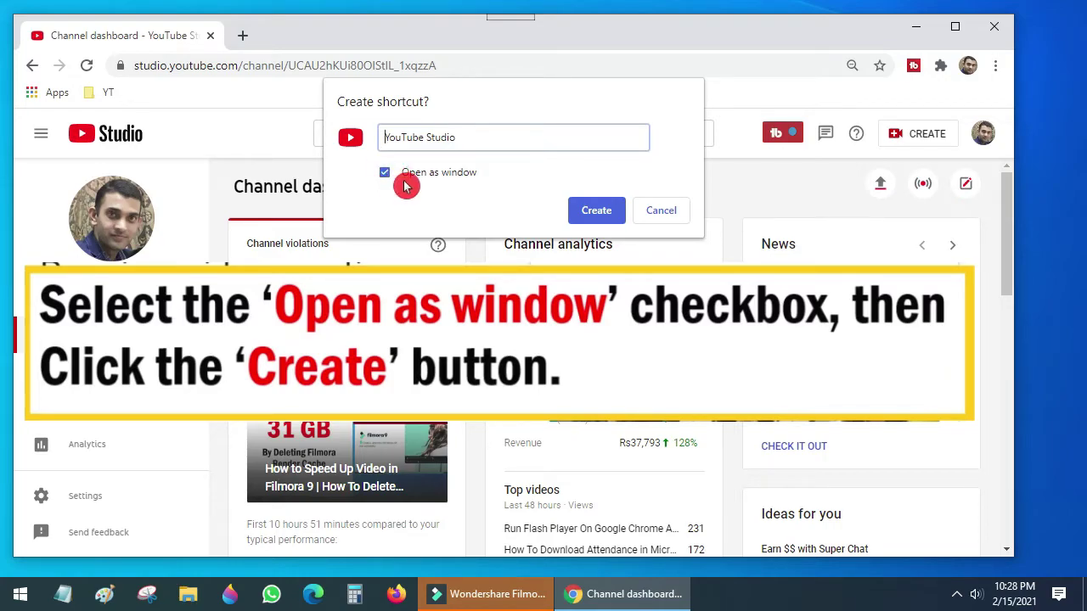
{"action": "left_click", "coordinate": [608, 222]}
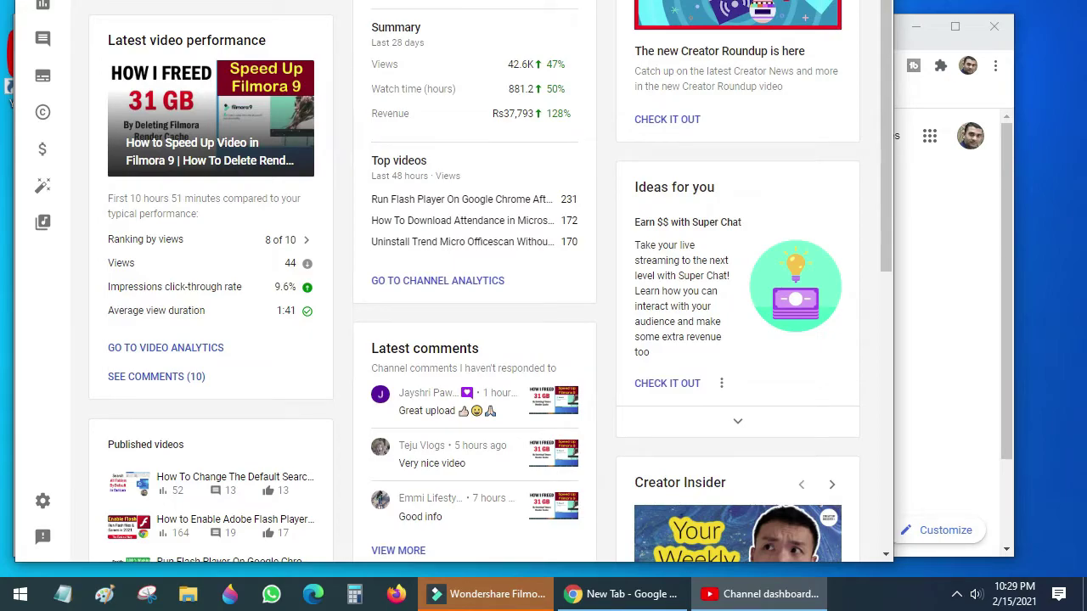
Close the Studio and Chrome windows, then test the YouTube Studio desktop icon opens in its own window
{"action": "left_click_drag", "start_coordinate": [586, 2], "coordinate": [604, 37]}
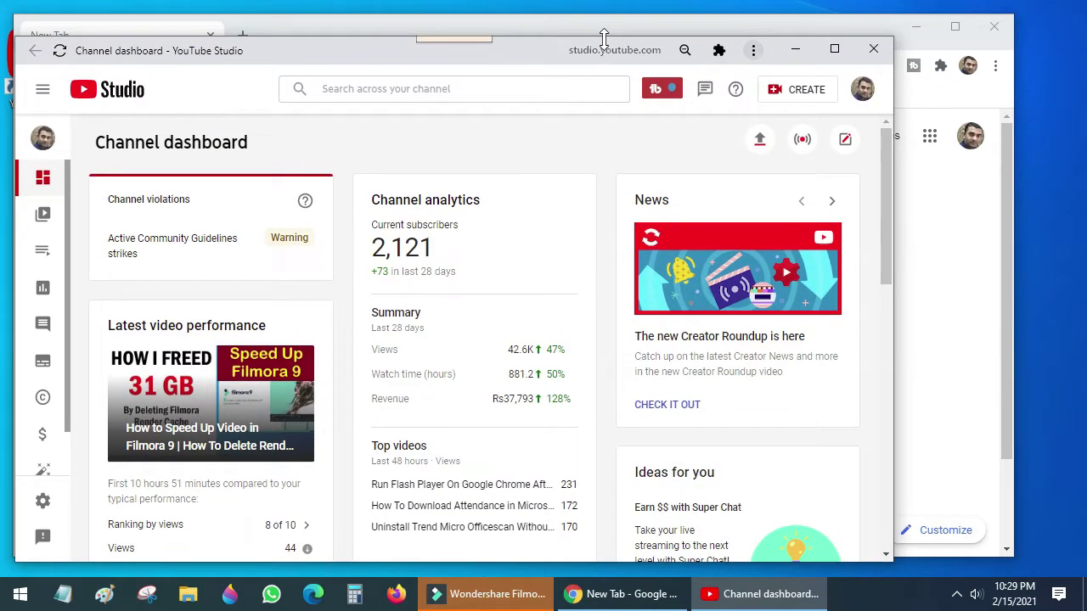
{"action": "left_click", "coordinate": [874, 54]}
{"action": "left_click", "coordinate": [992, 26]}
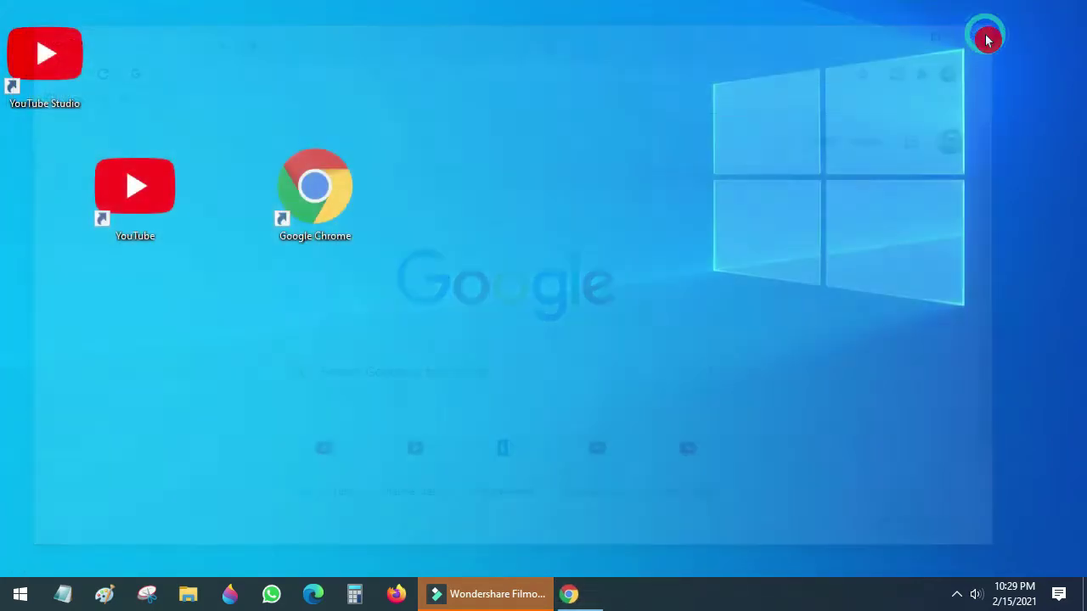
{"action": "double_click", "coordinate": [72, 102]}
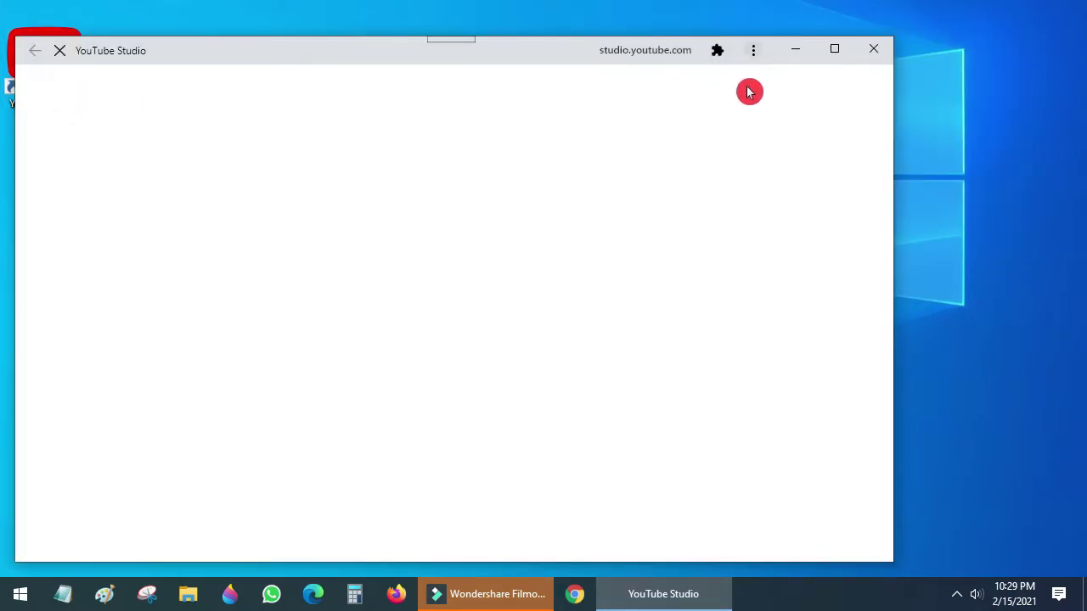
{"action": "left_click_drag", "start_coordinate": [895, 127], "coordinate": [1058, 127]}
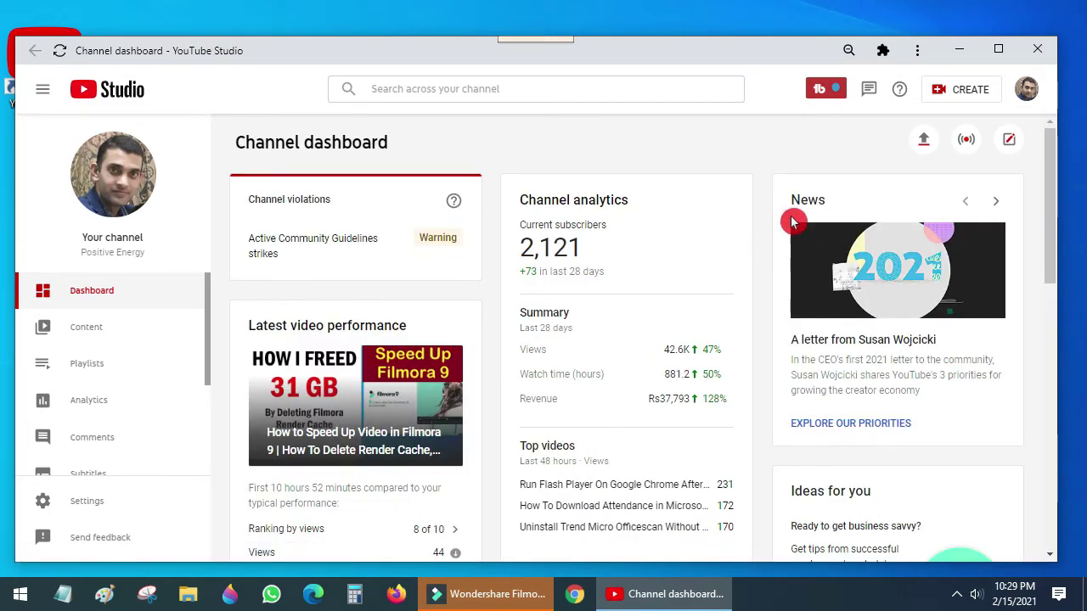
{"action": "left_click", "coordinate": [1034, 57]}
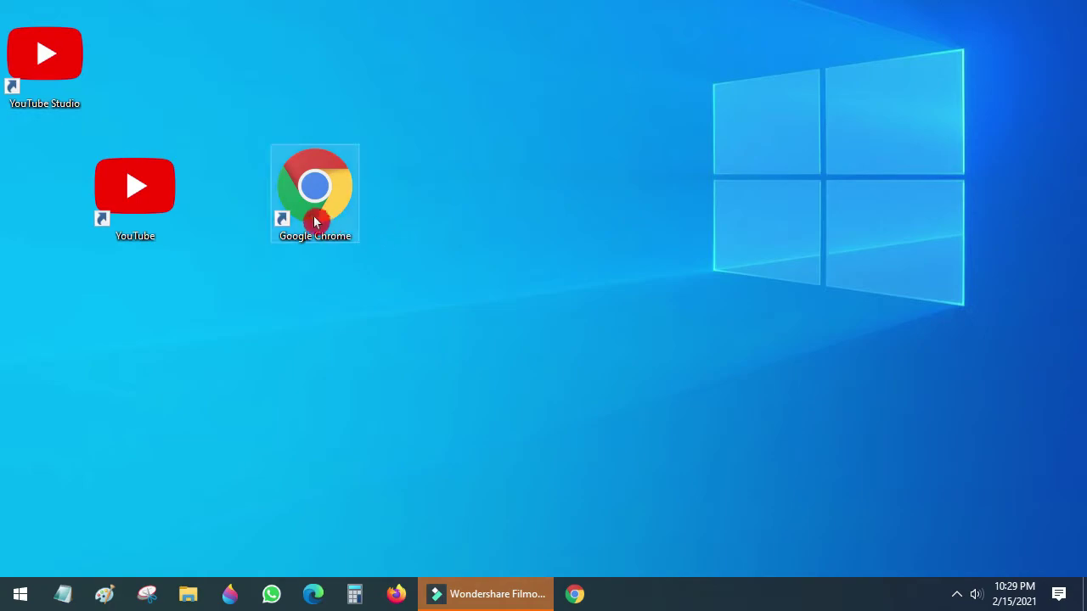
{"action": "left_click", "coordinate": [149, 234]}
{"action": "left_click", "coordinate": [149, 214]}
{"action": "left_click", "coordinate": [41, 105]}
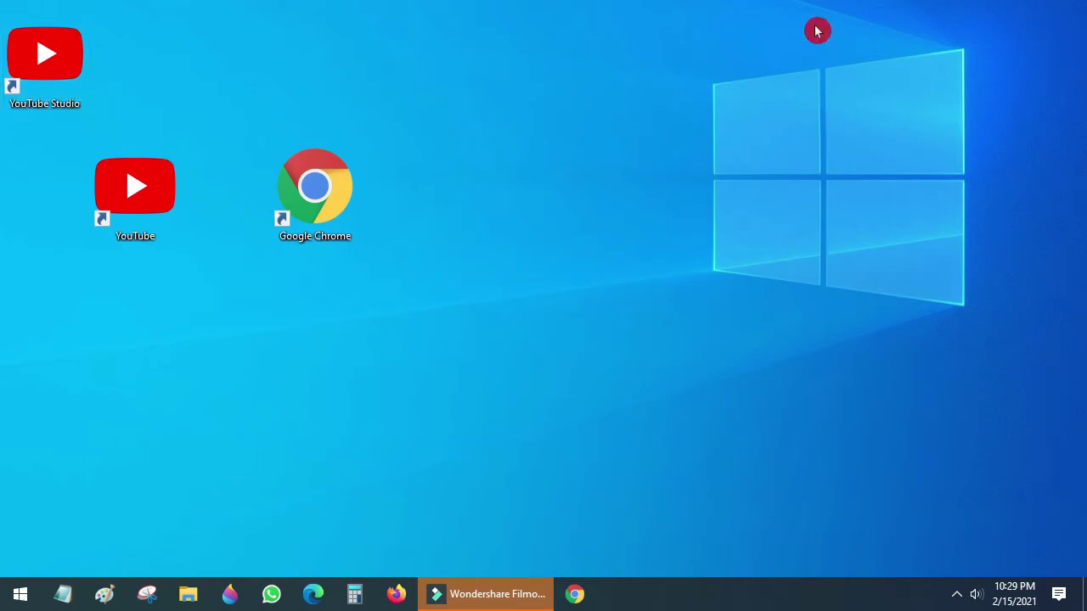